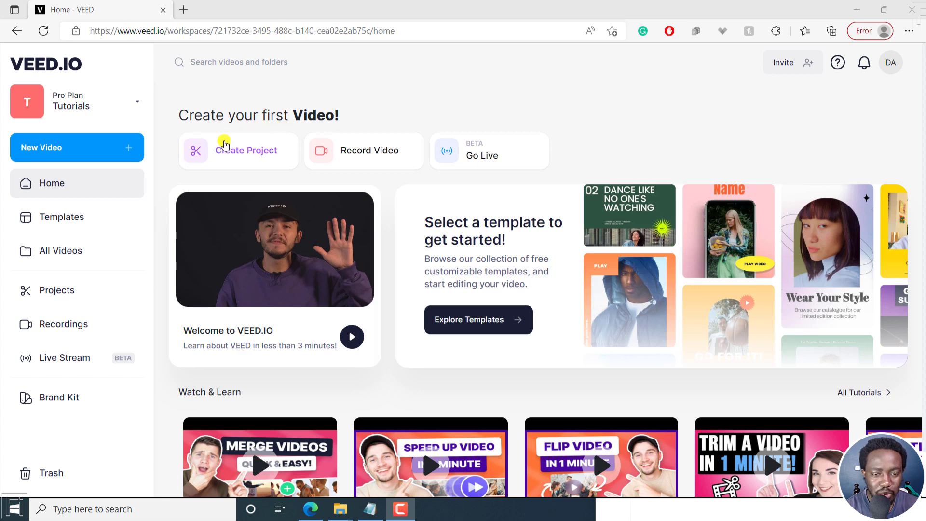
# - Start a new blank video project in VEED
pyautogui.click(255, 150)
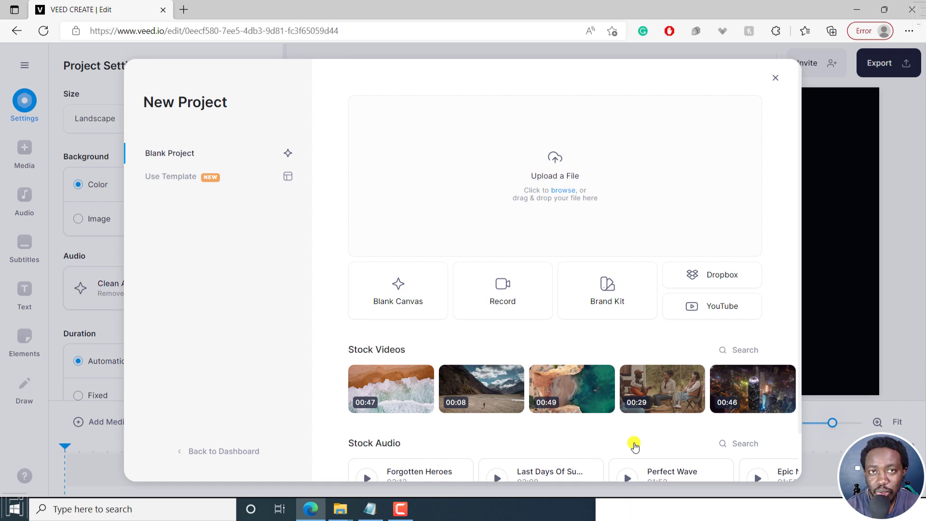
# - Upload the first intro clip from the YouTube Assets folder into the VEED project
pyautogui.moveTo(340, 509)
pyautogui.click(282, 480)
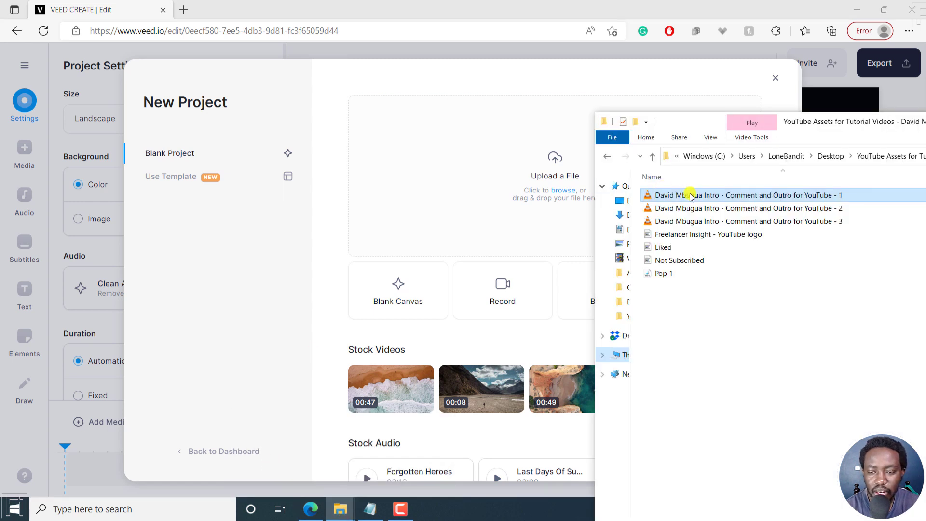
pyautogui.moveTo(691, 194); pyautogui.dragTo(530, 217)
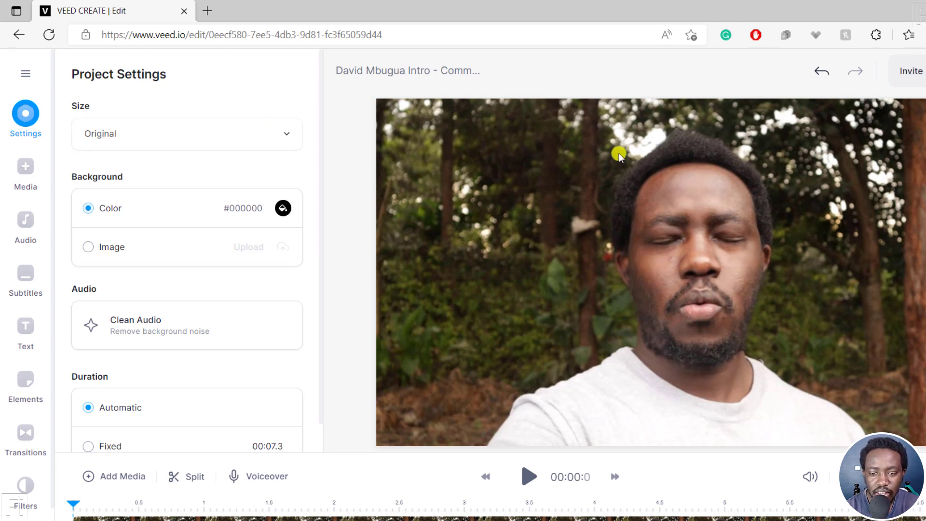
# - Browse the project size presets and keep the size at Original
pyautogui.click(291, 139)
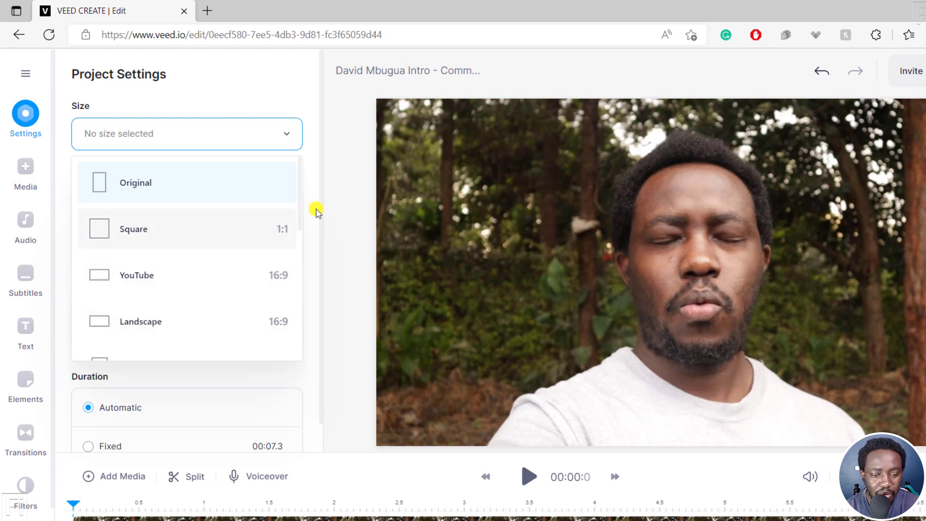
pyautogui.moveTo(298, 197); pyautogui.dragTo(300, 250)
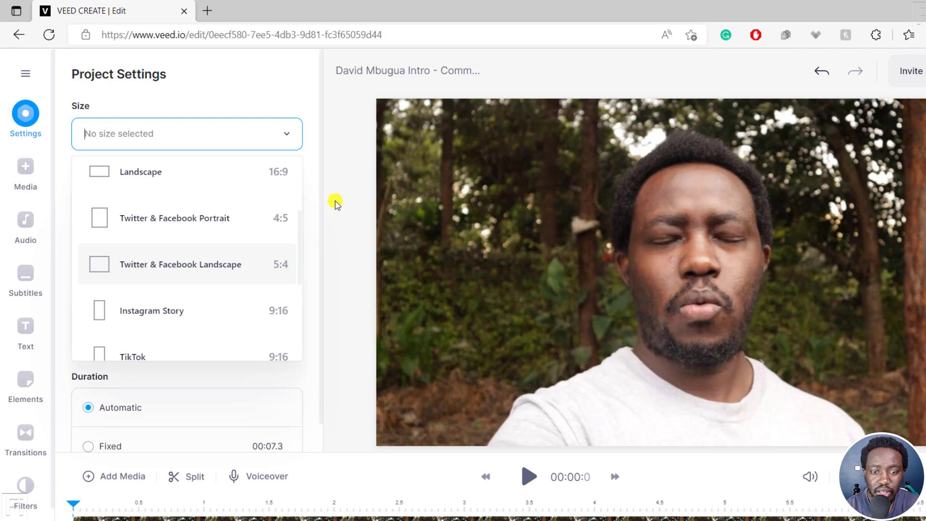
pyautogui.moveTo(300, 224); pyautogui.dragTo(306, 165)
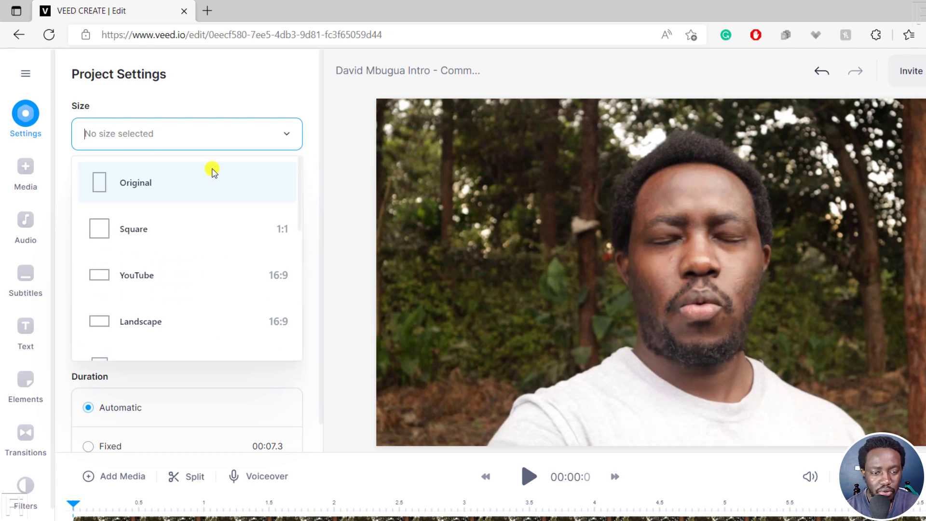
pyautogui.click(312, 171)
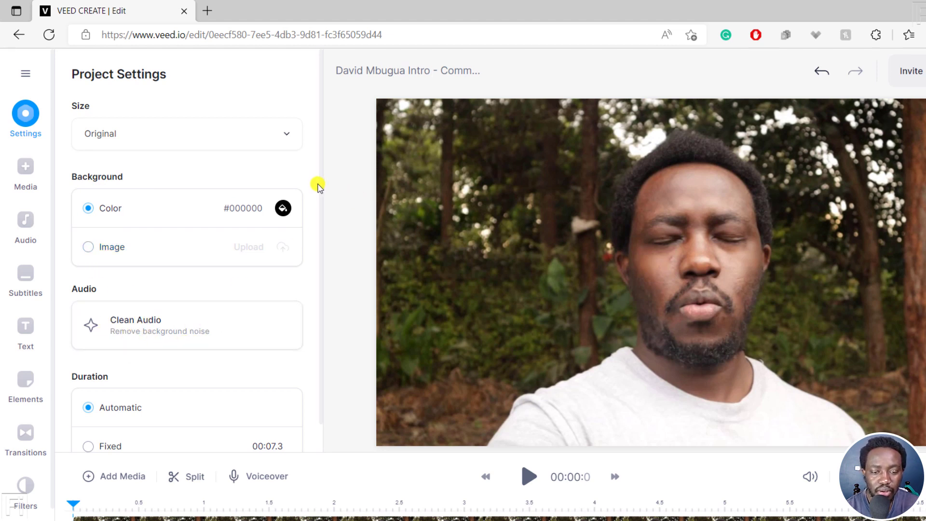
pyautogui.moveTo(321, 182); pyautogui.dragTo(314, 271)
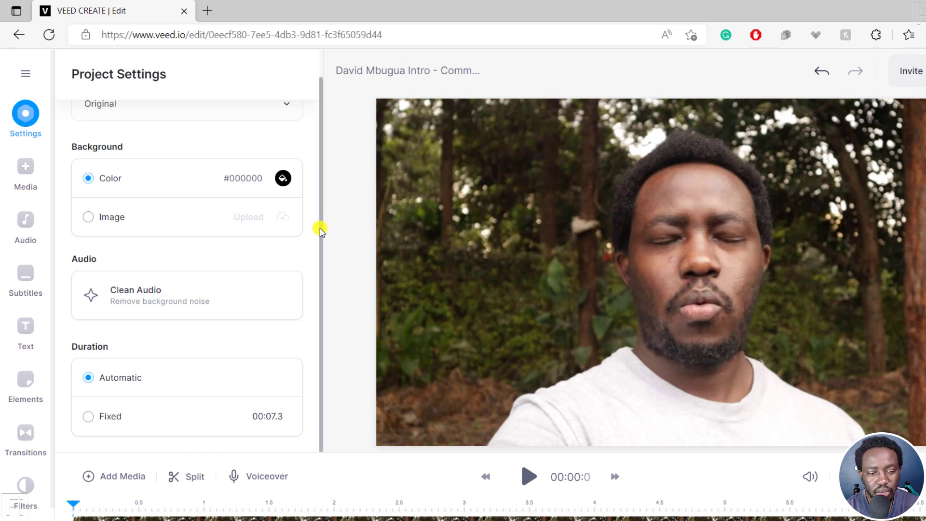
pyautogui.click(22, 289)
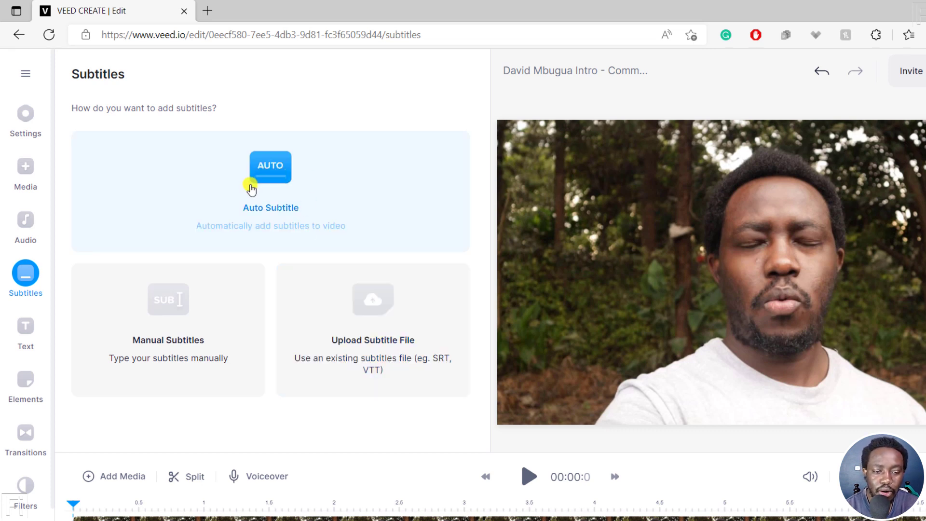
# - Choose Auto Subtitle and keep English as the spoken language
pyautogui.click(284, 180)
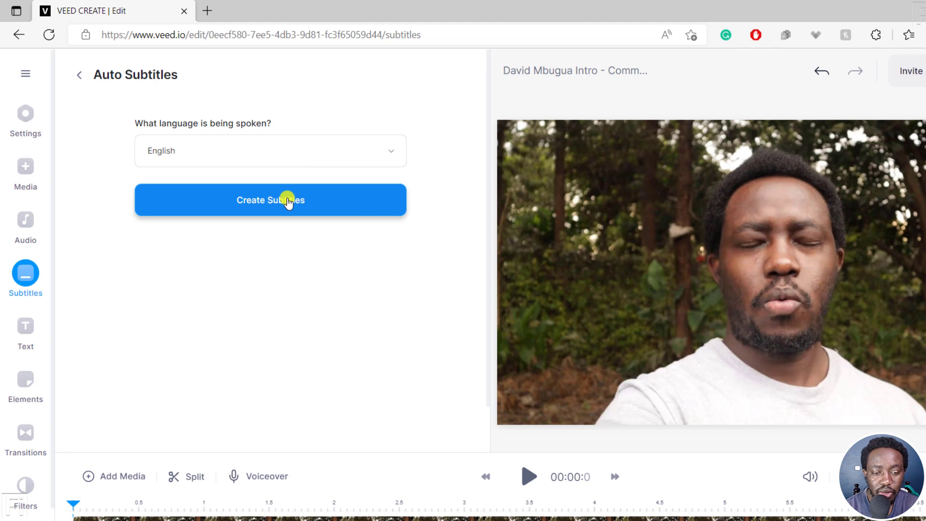
pyautogui.click(397, 152)
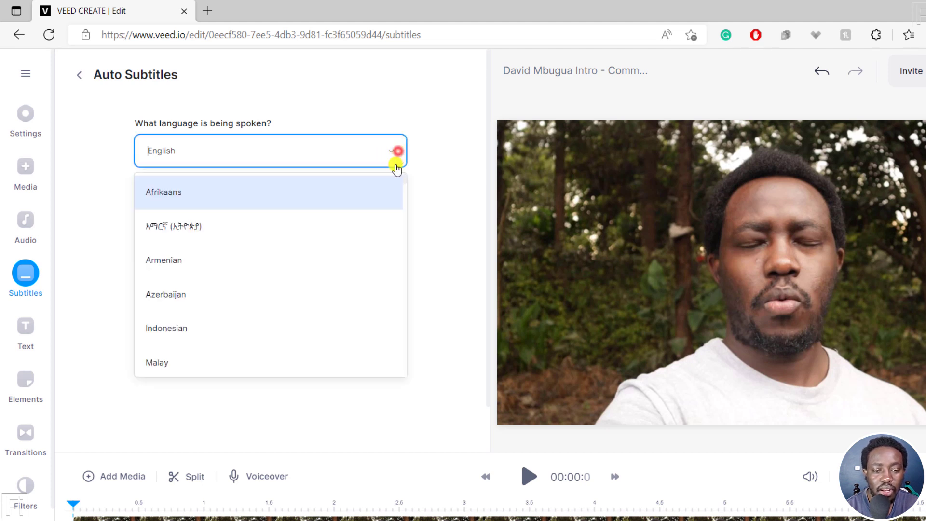
pyautogui.press('Down')
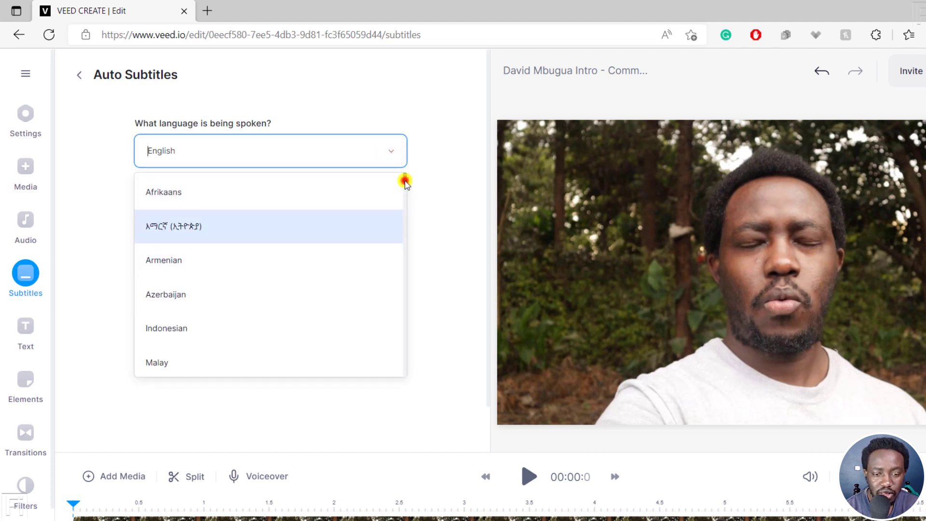
pyautogui.moveTo(405, 182); pyautogui.dragTo(408, 305)
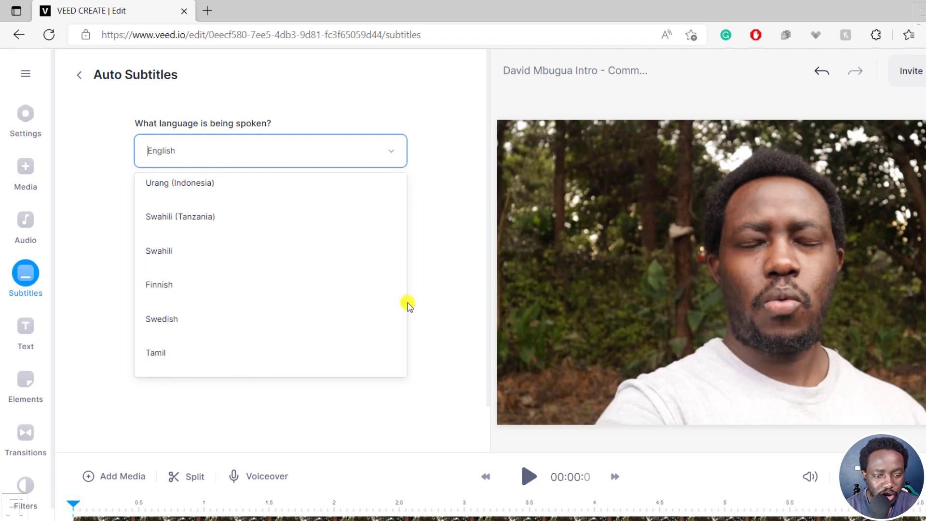
pyautogui.click(440, 213)
pyautogui.click(443, 216)
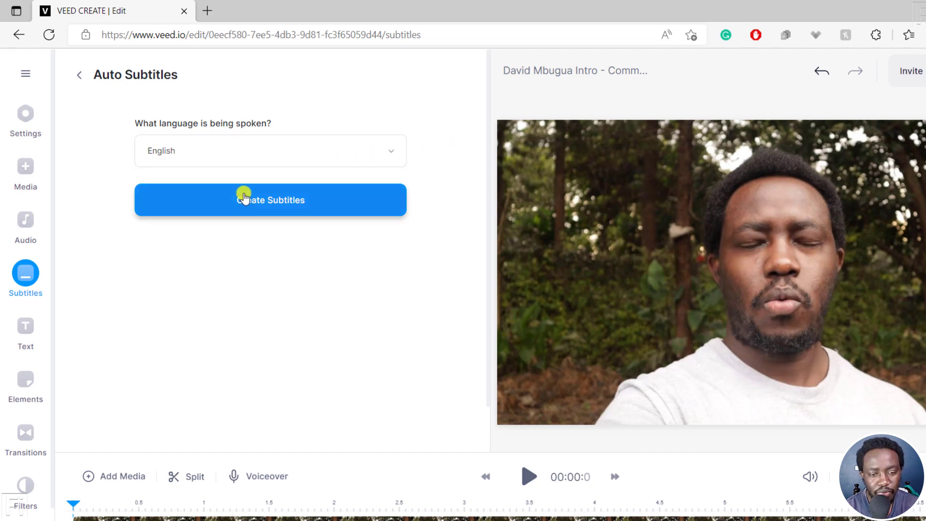
# - Generate the English subtitles and review them by playing the clip to about 5 seconds
pyautogui.click(294, 203)
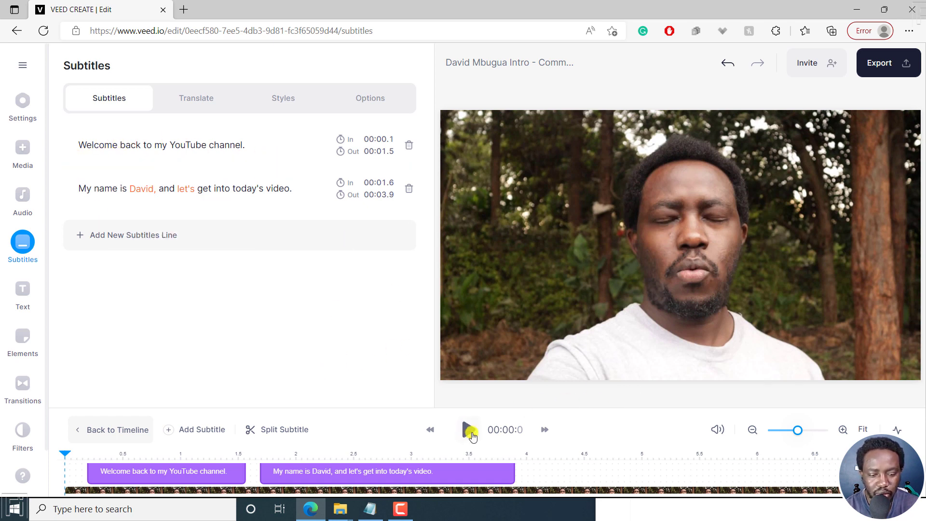
pyautogui.click(469, 430)
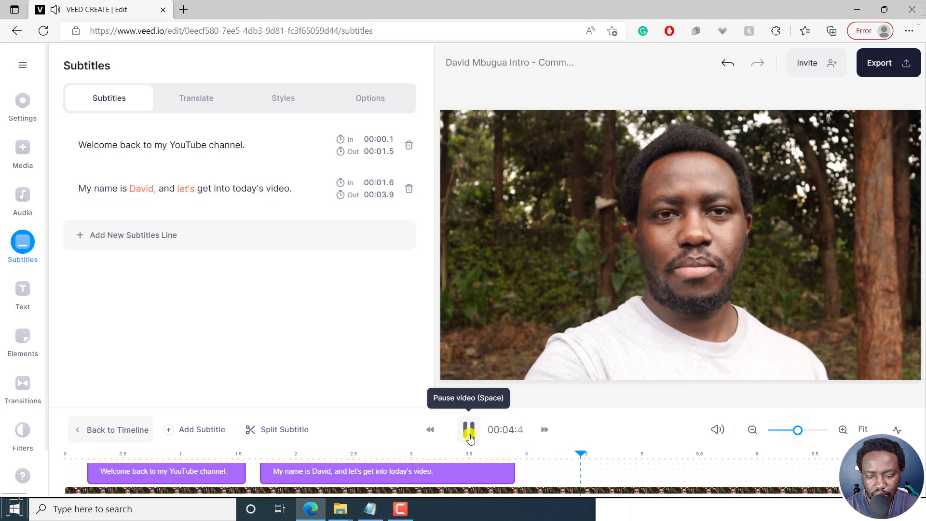
pyautogui.click(470, 436)
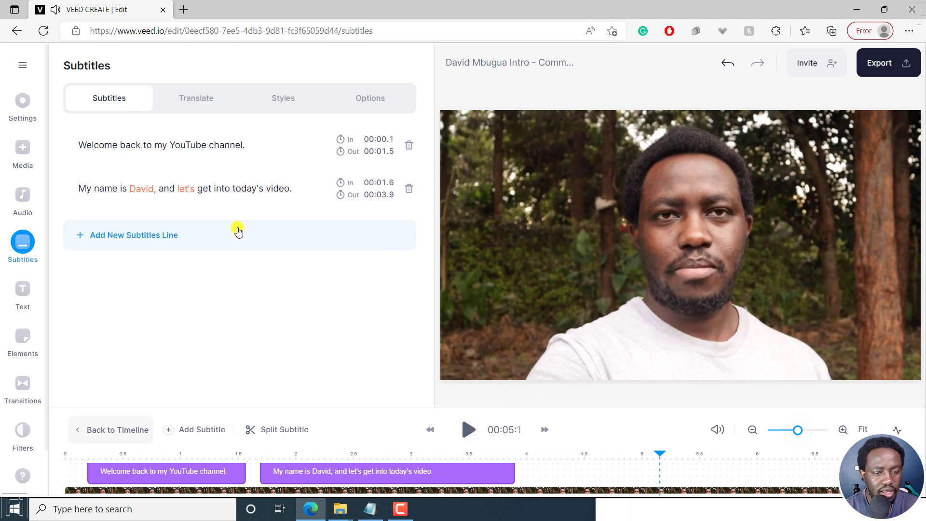
pyautogui.moveTo(237, 176)
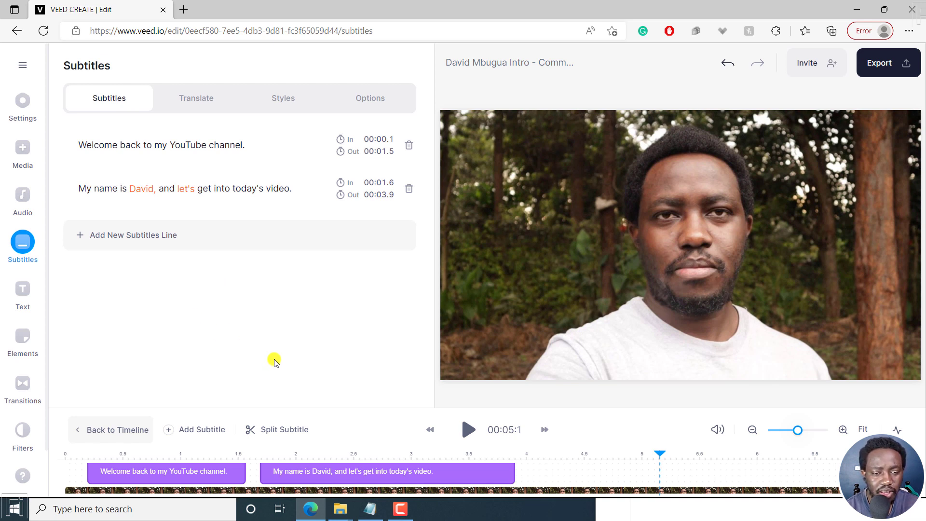
# - Look through the Translate, Styles and Options subtitle tabs, then return to the subtitle list
pyautogui.click(151, 453)
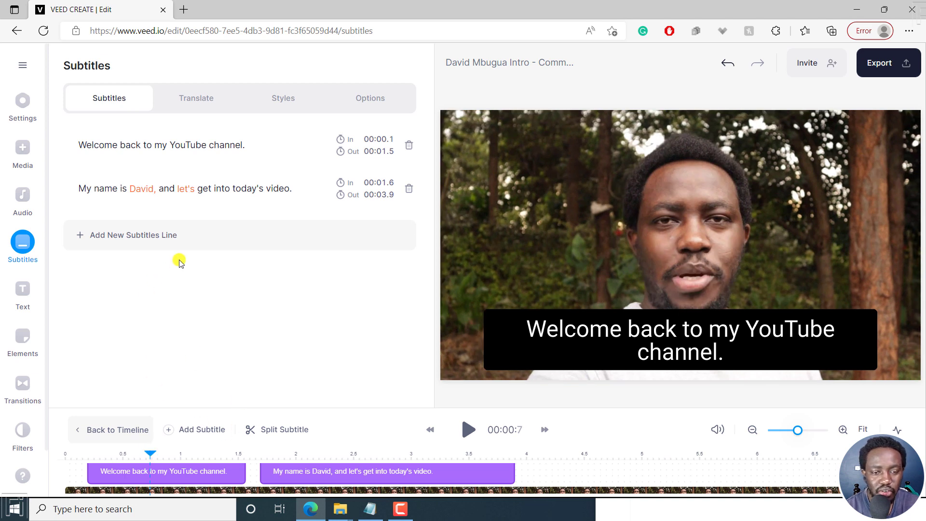
pyautogui.click(200, 99)
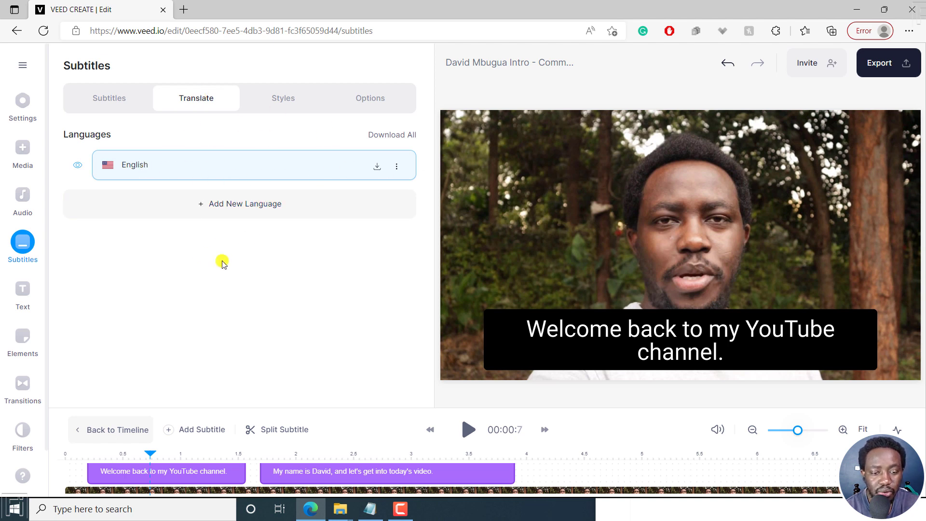
pyautogui.click(296, 89)
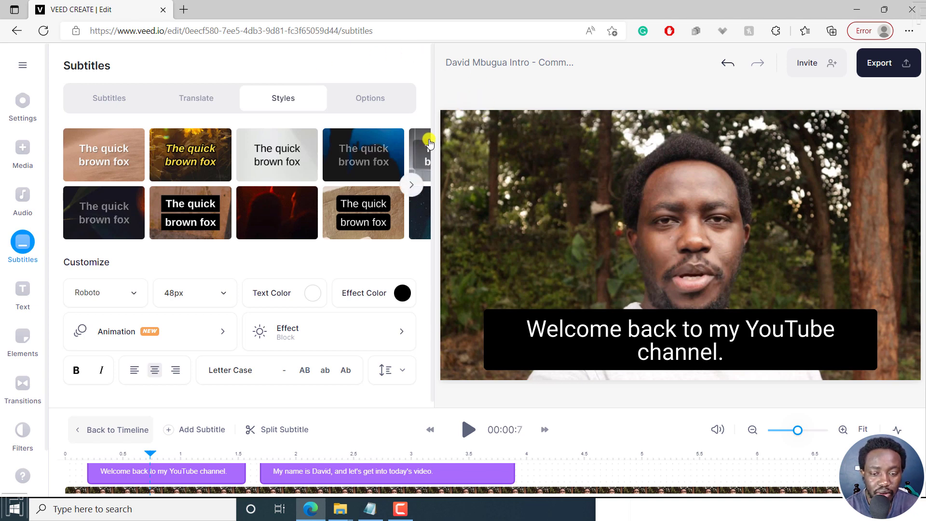
pyautogui.click(379, 98)
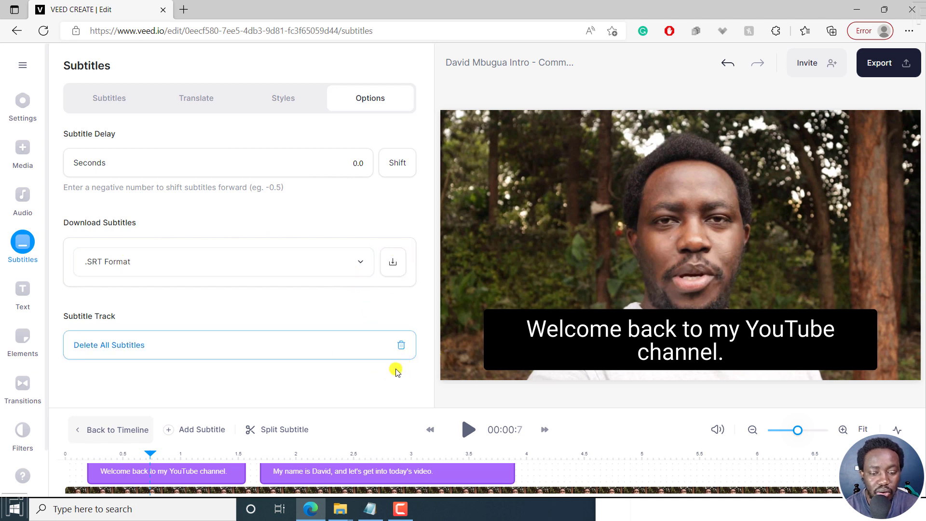
pyautogui.click(105, 99)
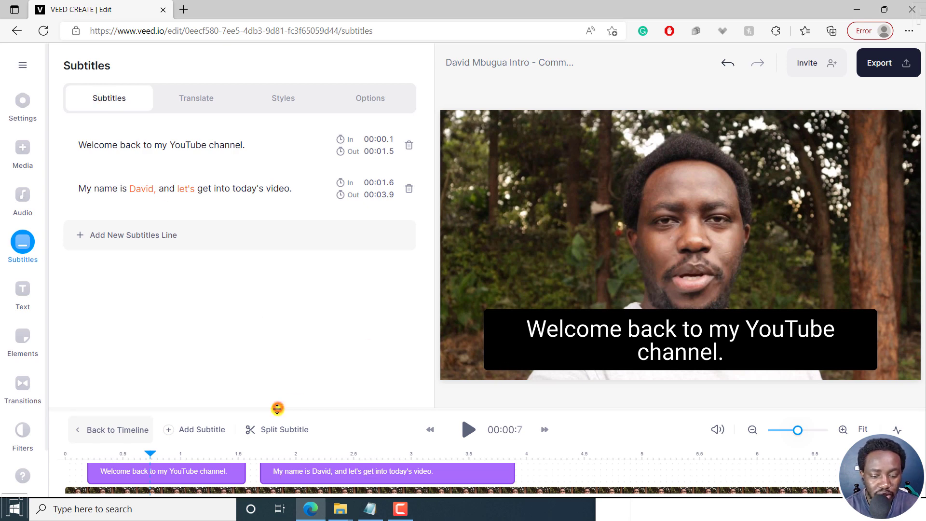
# - Enlarge the timeline and preview the clip briefly from the start
pyautogui.moveTo(277, 409); pyautogui.dragTo(262, 310)
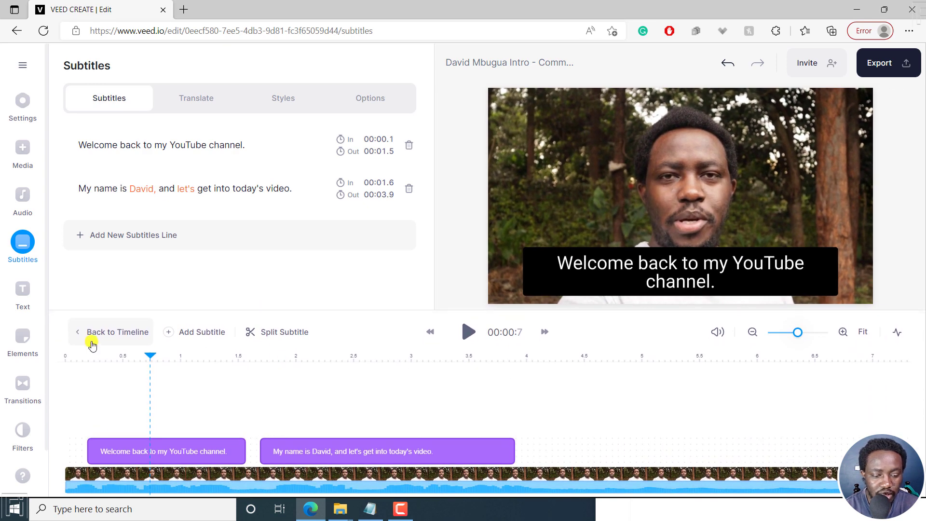
pyautogui.click(83, 358)
pyautogui.press('space')
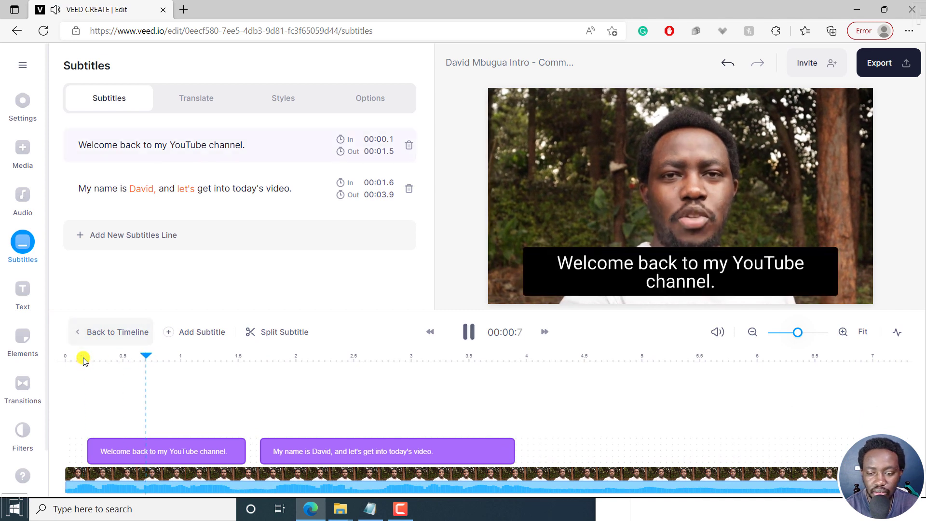
pyautogui.press('space')
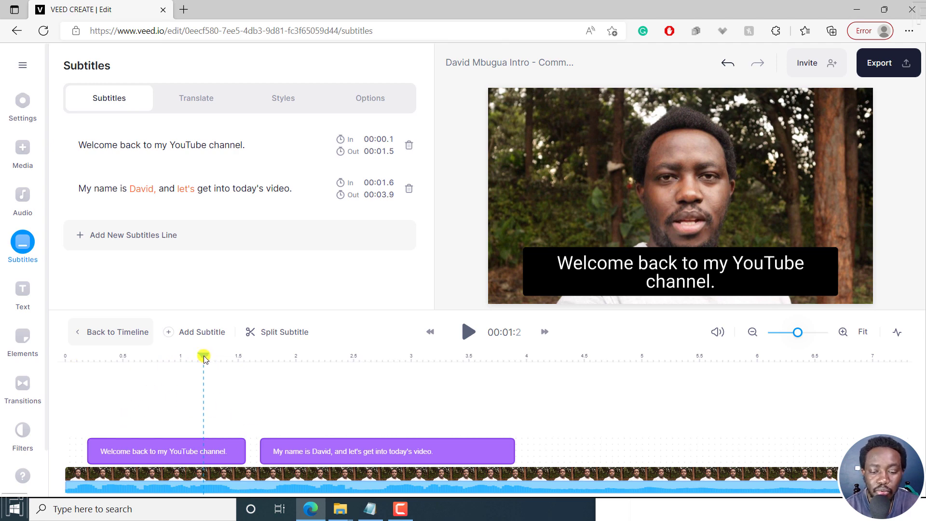
# - Export the video at HD quality with Burn Subtitles left on
pyautogui.click(878, 66)
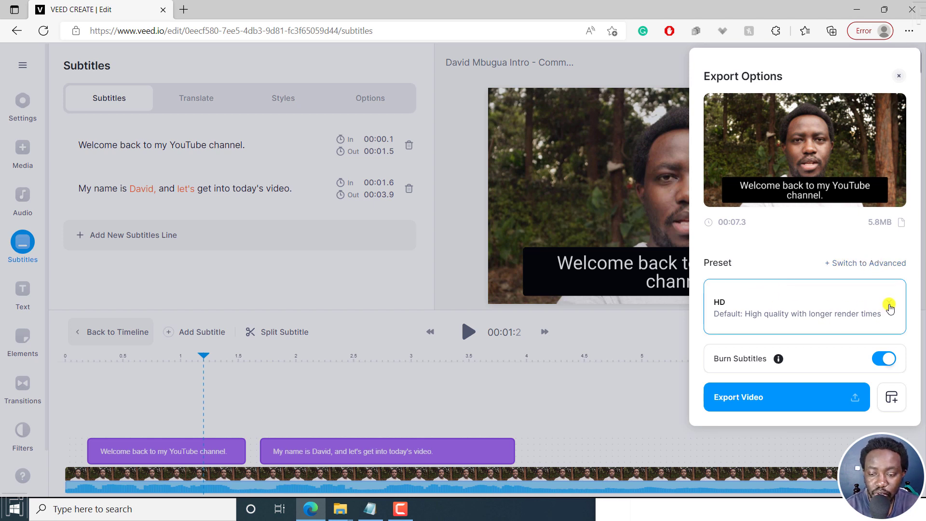
pyautogui.click(889, 306)
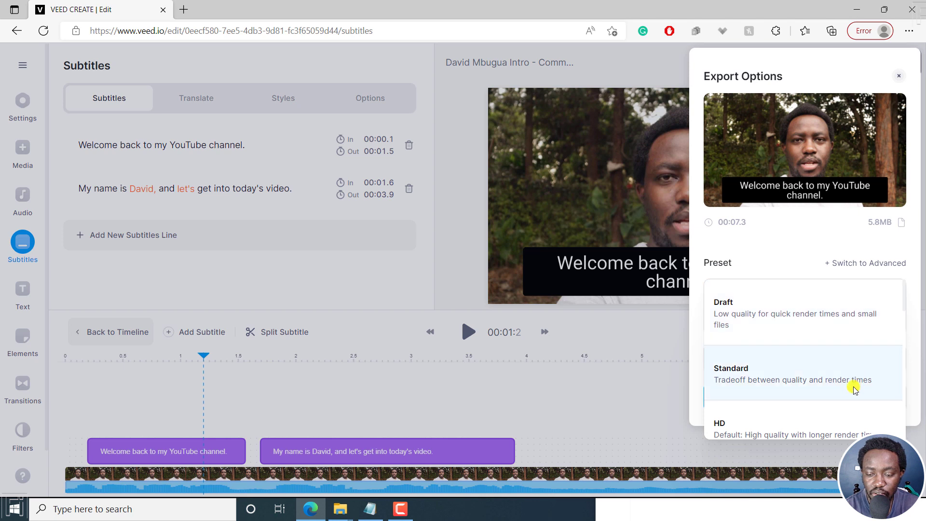
pyautogui.moveTo(905, 304); pyautogui.dragTo(903, 381)
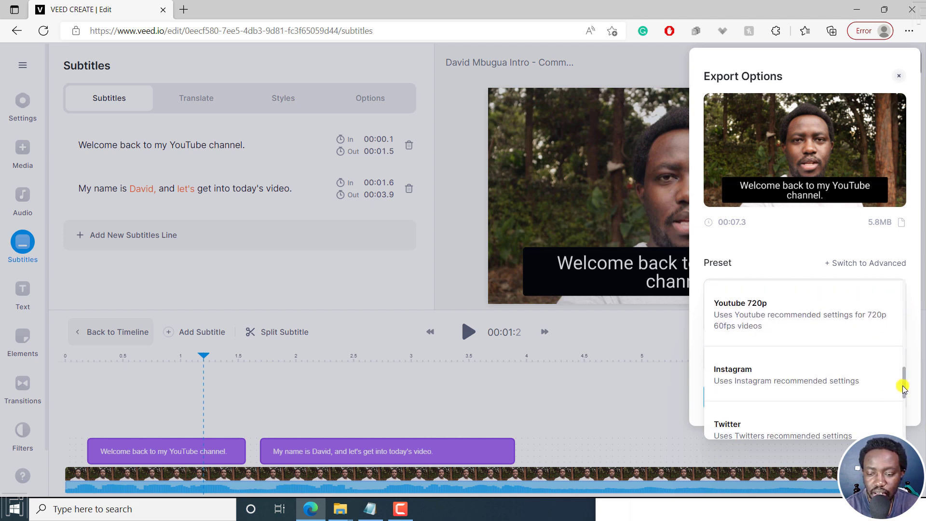
pyautogui.click(712, 260)
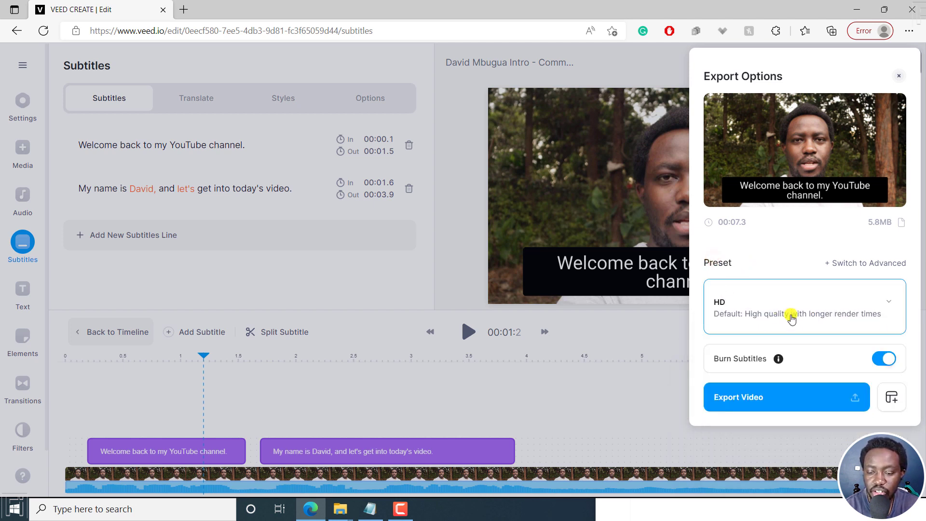
pyautogui.moveTo(778, 362)
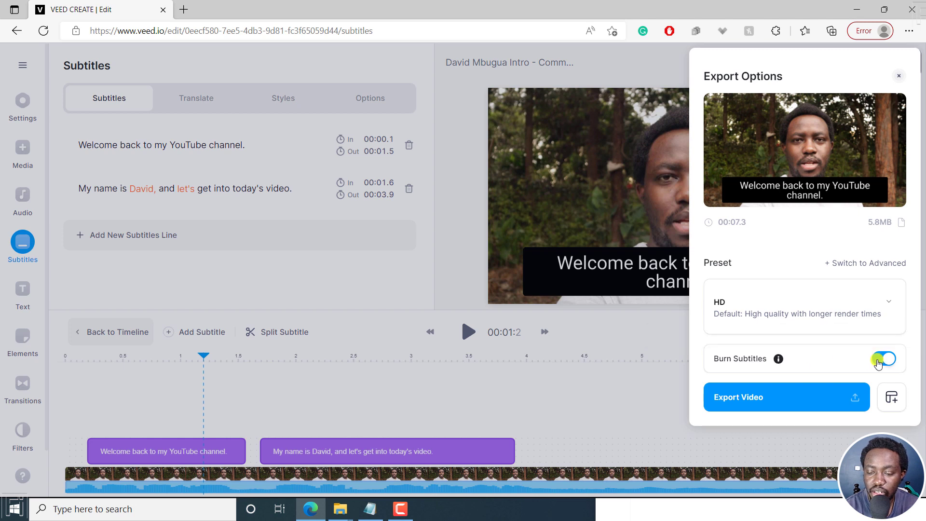
pyautogui.click(879, 361)
pyautogui.click(878, 362)
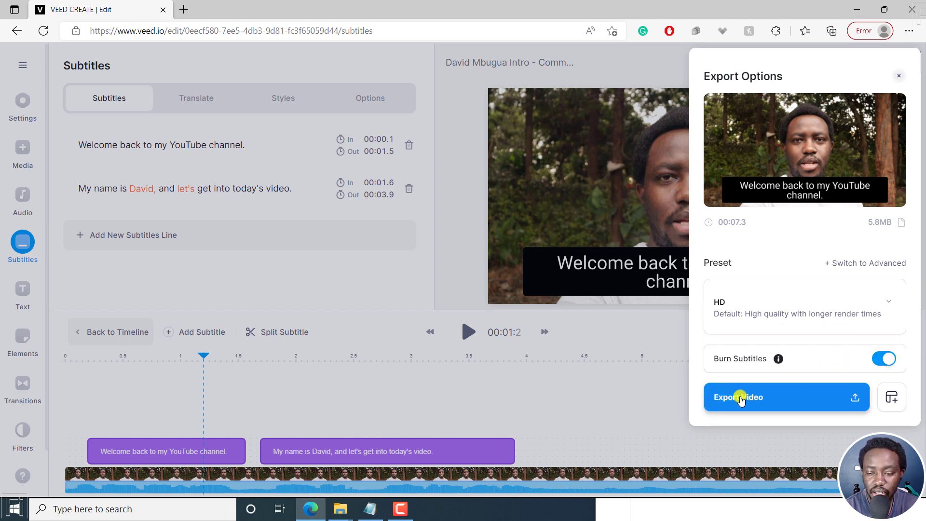
pyautogui.click(739, 401)
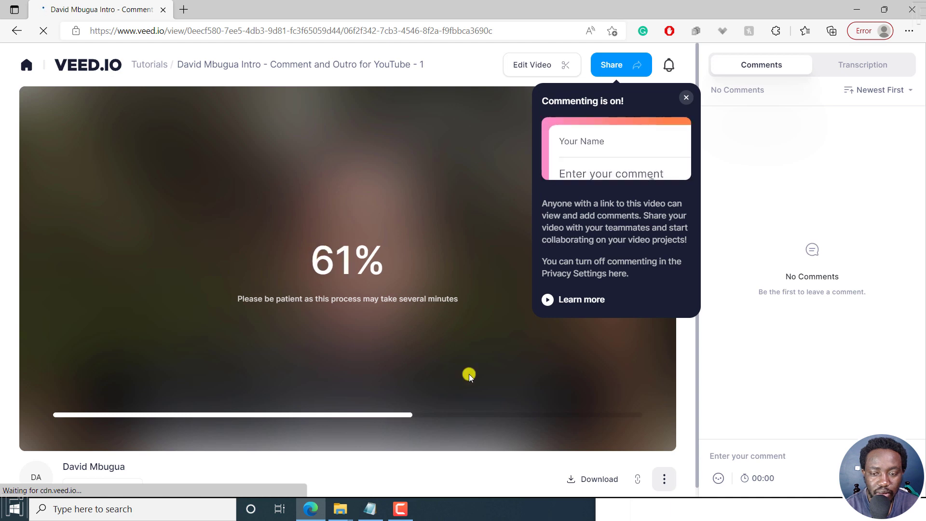
# - Enter a commenter name, then dismiss the commenting notice
pyautogui.click(606, 145)
pyautogui.write('Jack Barndon')
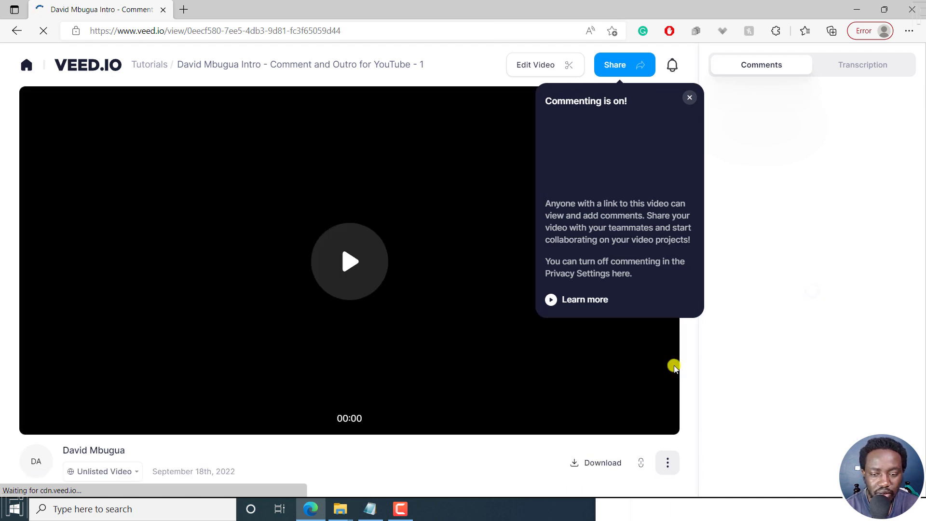
pyautogui.write('Jack Barndon')
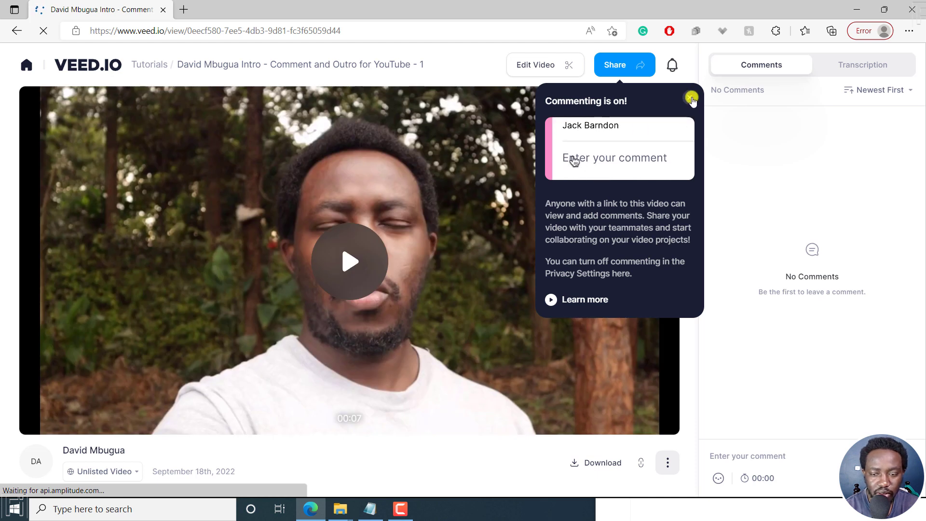
pyautogui.click(689, 98)
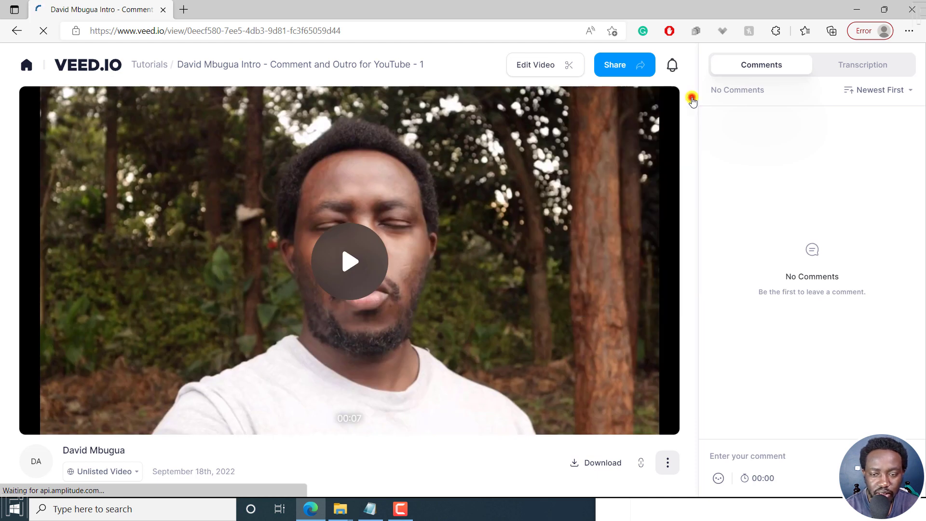
# - Play the rendered clip briefly, then download it as MP4
pyautogui.click(353, 260)
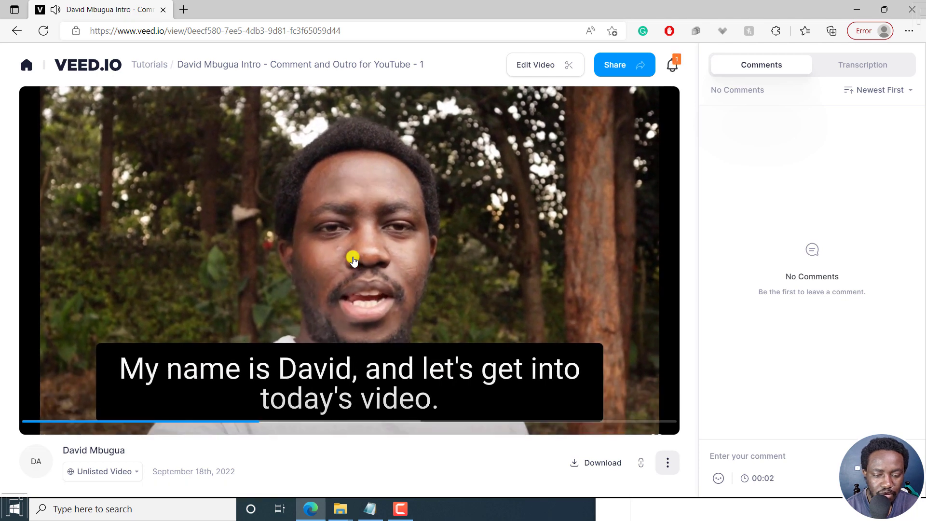
pyautogui.click(363, 266)
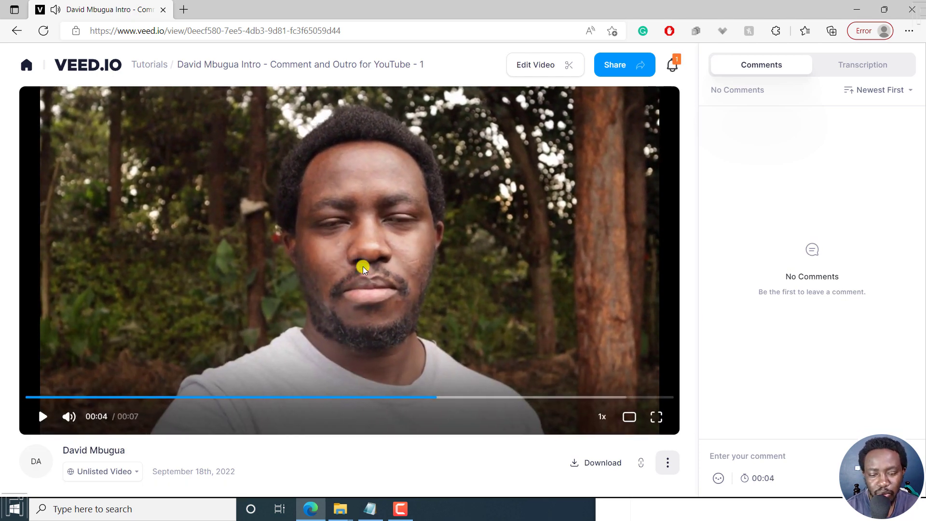
pyautogui.click(599, 464)
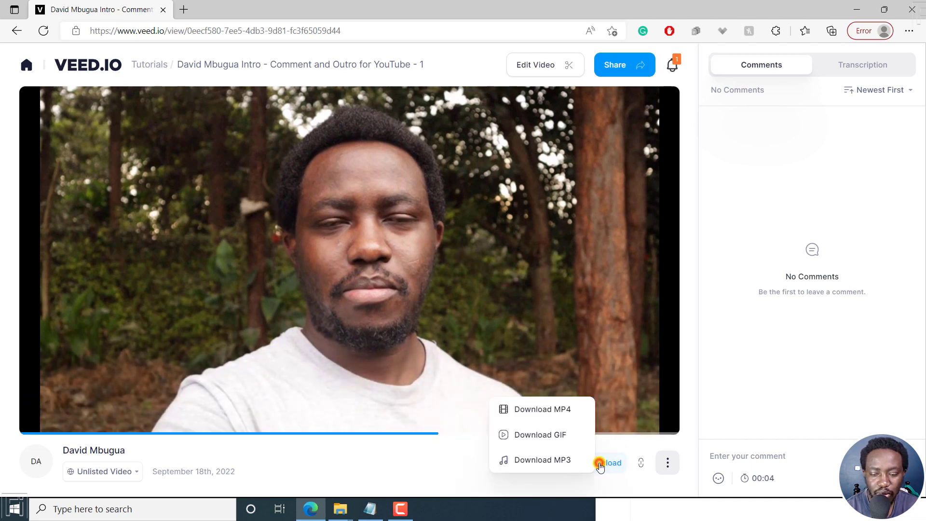
pyautogui.click(552, 411)
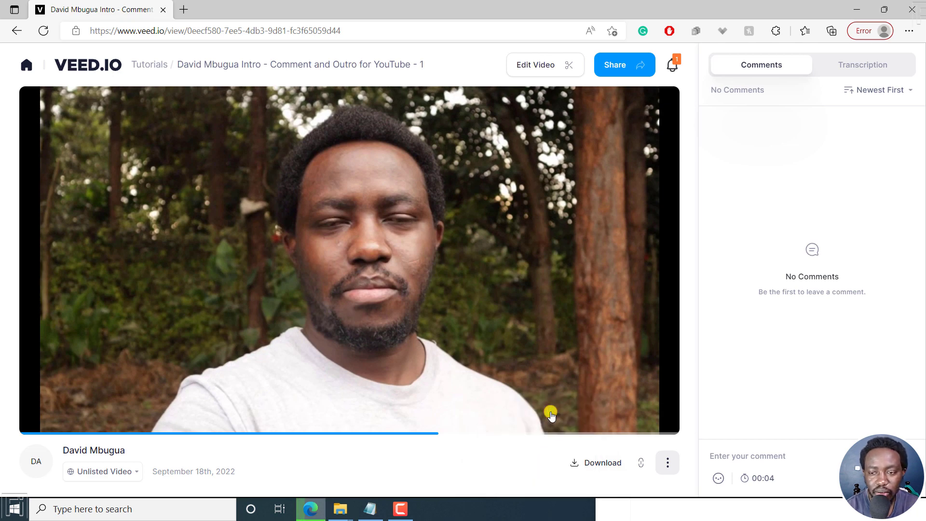